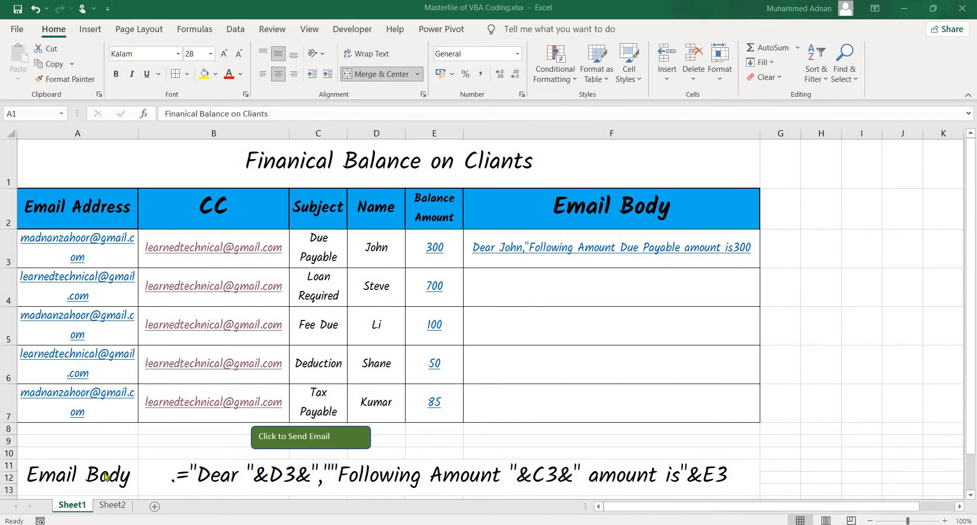
# Open the workbook's VBA project references and enable the Microsoft Outlook 16.0 Object Library.
pyautogui.hotkey('alt', 'F11')
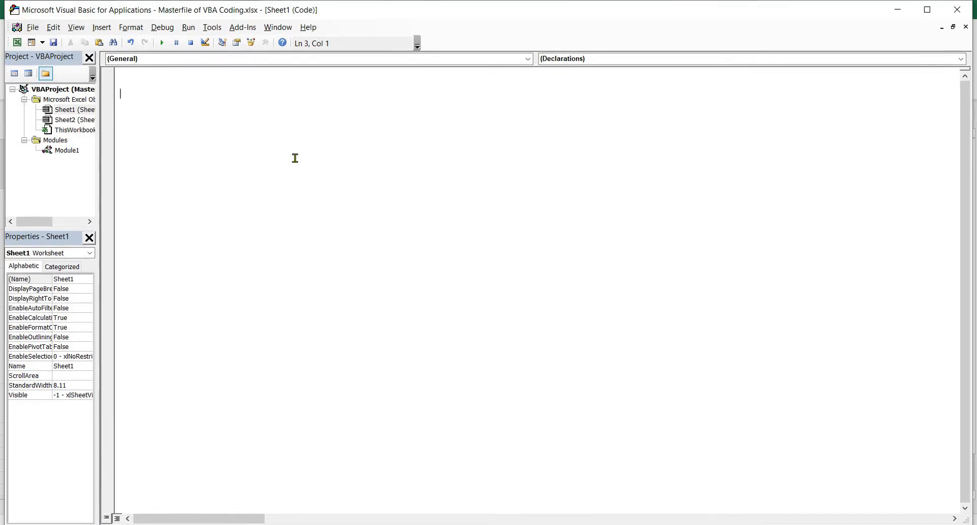
pyautogui.click(216, 29)
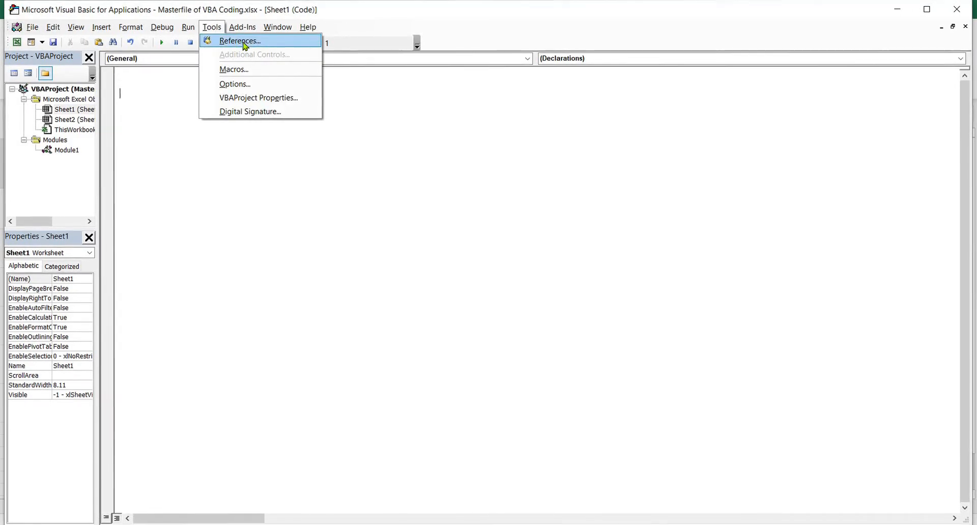
pyautogui.click(244, 43)
pyautogui.scroll(-15, 478, 227)
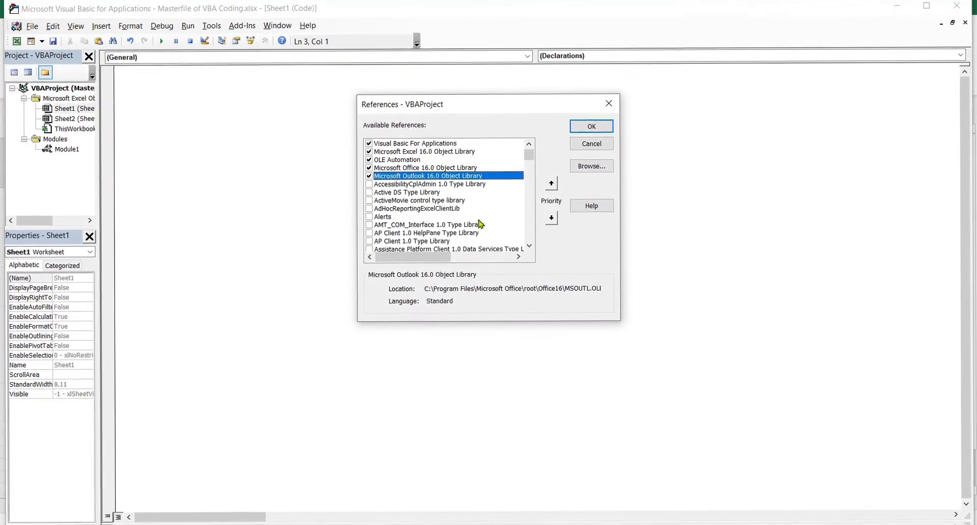
pyautogui.scroll(-15, 479, 226)
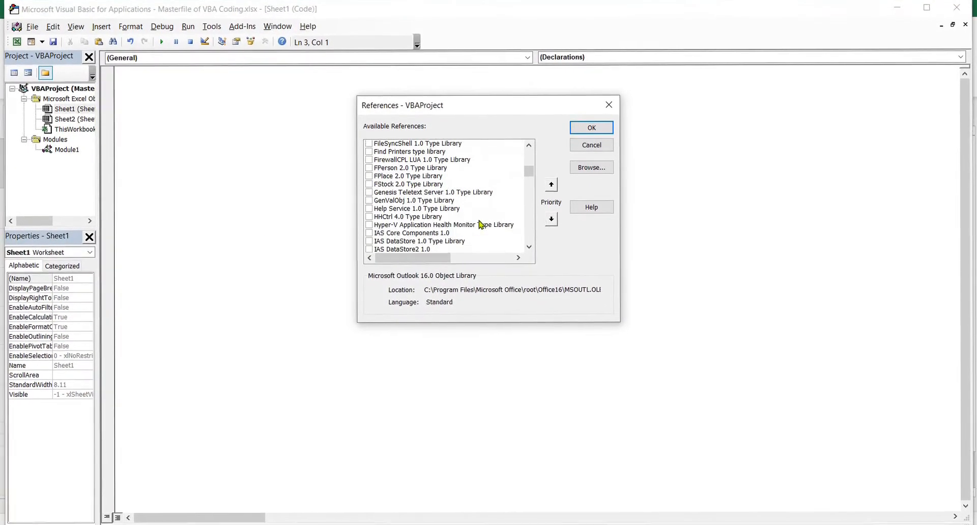
pyautogui.scroll(-15, 458, 226)
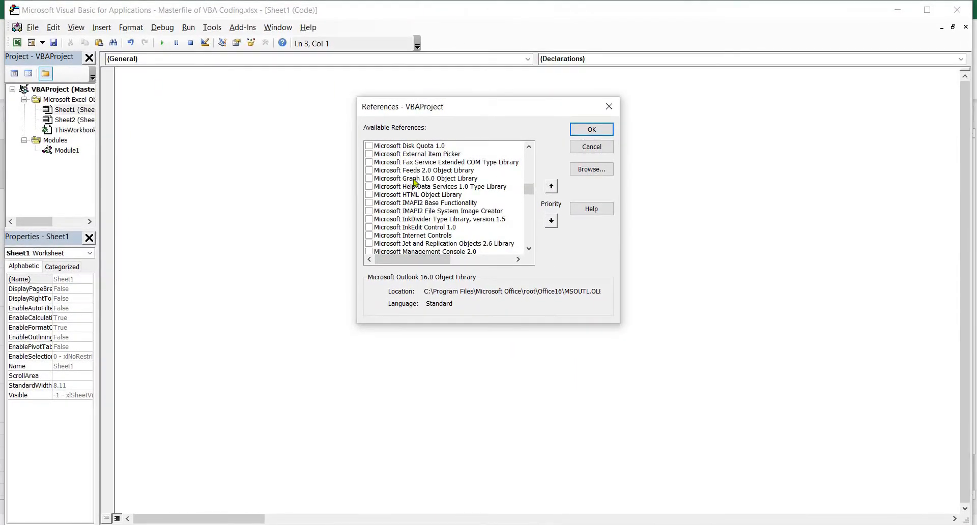
pyautogui.scroll(-1, 417, 186)
pyautogui.scroll(20, 417, 187)
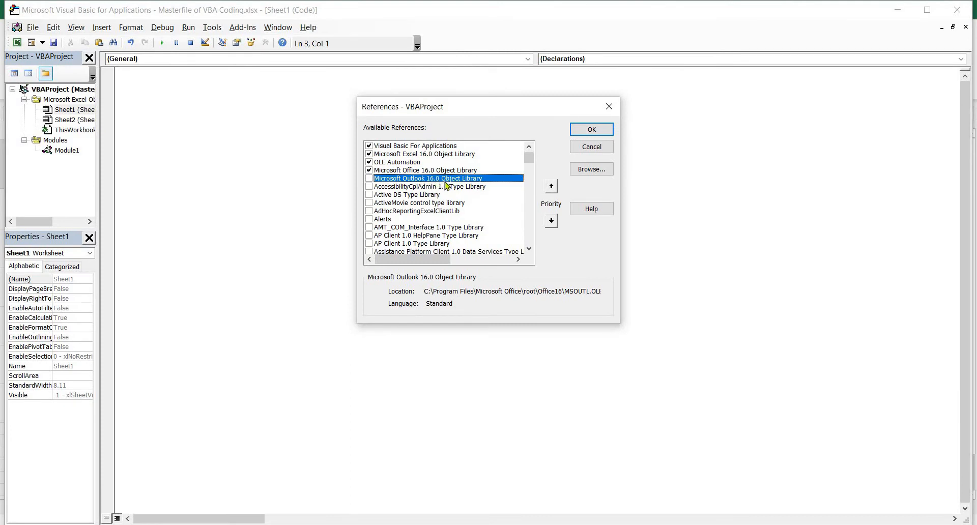
pyautogui.click(369, 178)
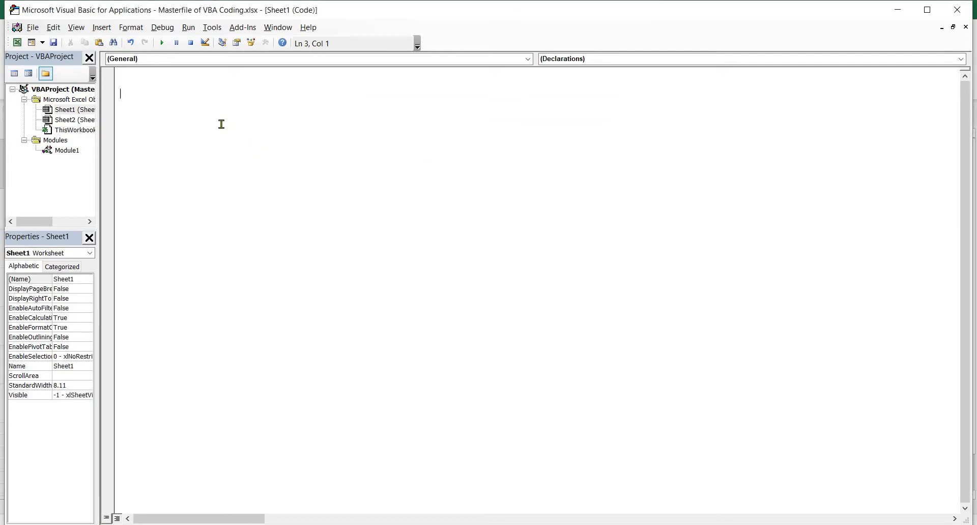
# Write a sendemail macro for Sheet1 that loops from row 3 and sends Outlook mail with To, cc, Subject and Body from columns 1, 2, 3 and 6.
pyautogui.write('Sub sendemail()  Dim ol As Outlook.Application  Dim olmail As Outlook.mailitem  lrow = Sheet1.Range("A" & Rows.Count).End(xlUp).Row  For i = 3 To lrow  Set ol = New Outlook.Application Set olmail = createitem(olmailitem)  With olmail  .To = Sheet1.Cells(i, 1).Value .cc = Sheet1.Cells(i, 2).Value .Subject = Sheet1.Cells(i, 3).Value .Body = Sheet1.Cells(i, 6).Value    olmail.send End With Next i   End Sub')
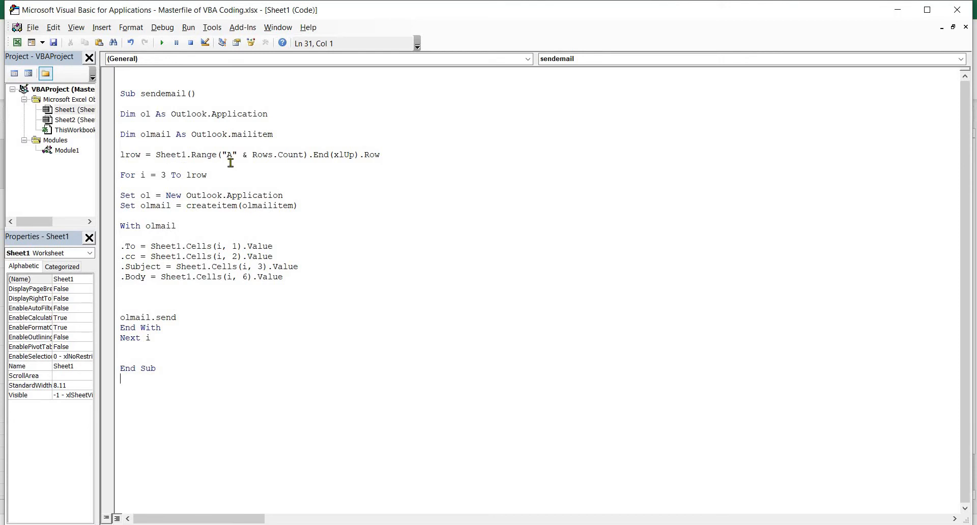
# Compare the sendemail macro's row loop and its To, cc, Subject and Body column references with the client table in the worksheet.
pyautogui.hotkey('alt', 'Tab')
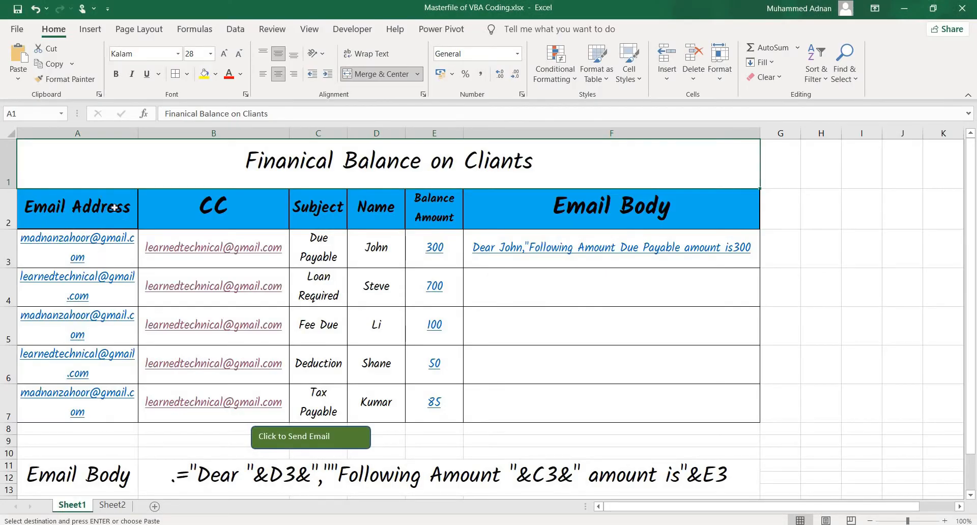
pyautogui.hotkey('alt', 'Tab')
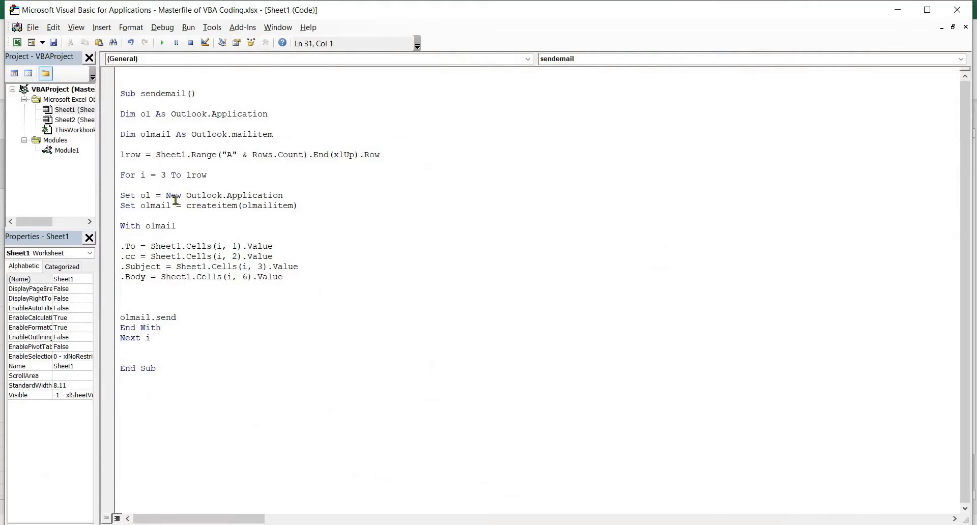
pyautogui.hotkey('alt', 'Tab')
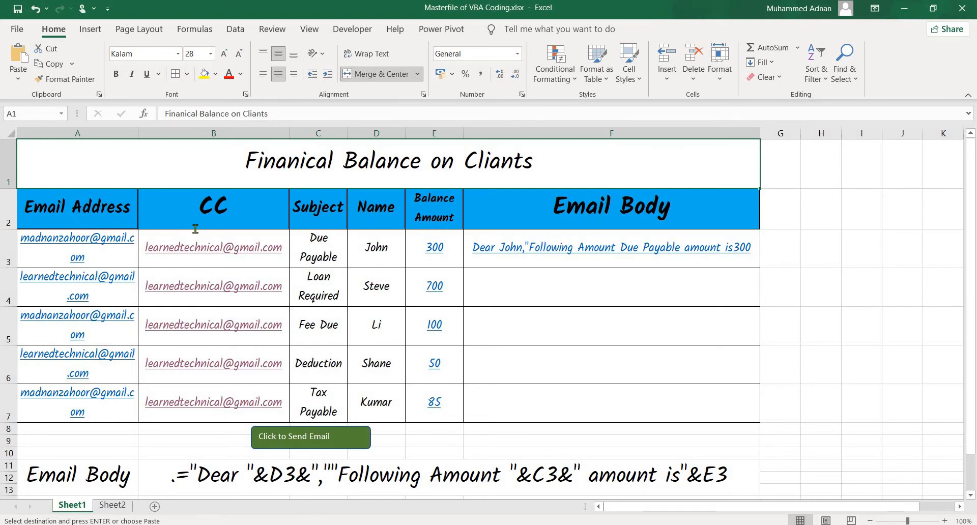
pyautogui.hotkey('alt', 'F11')
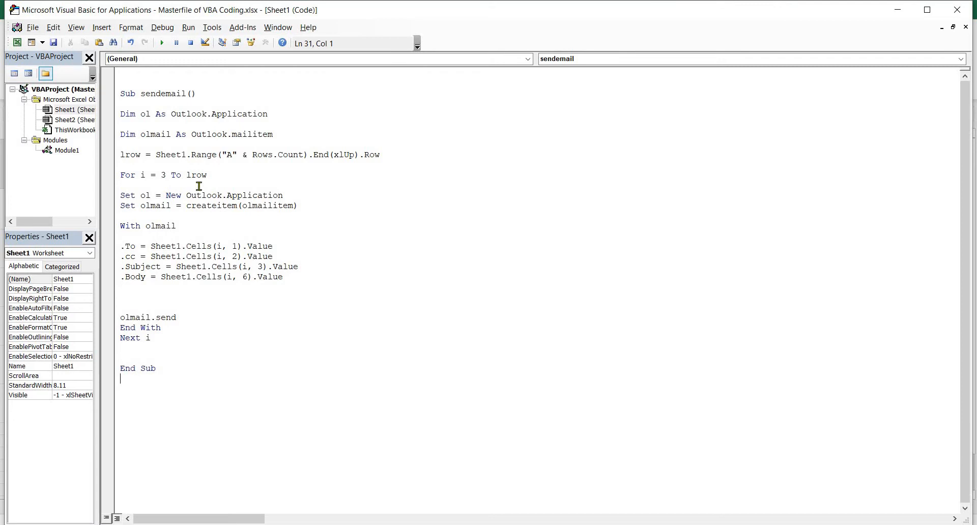
pyautogui.hotkey('alt', 'F11')
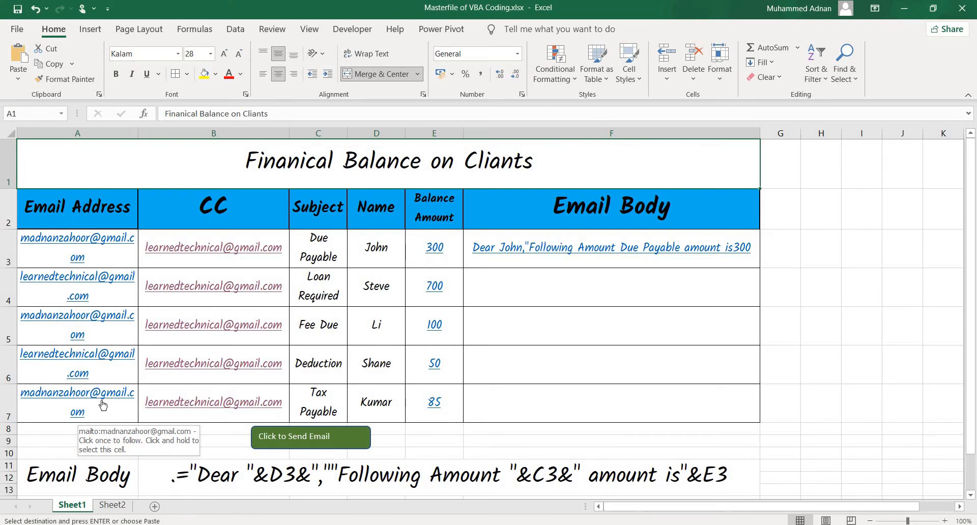
pyautogui.press('alt')
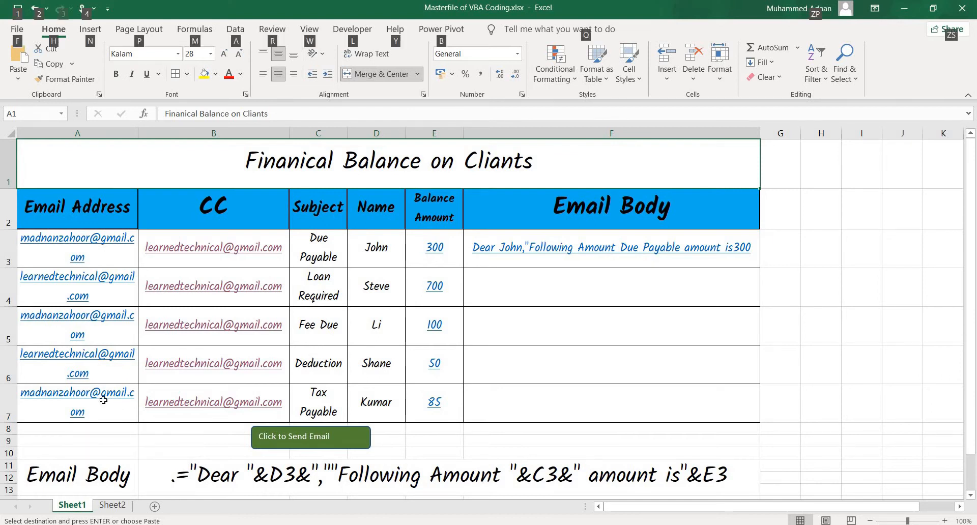
pyautogui.hotkey('alt', 'F11')
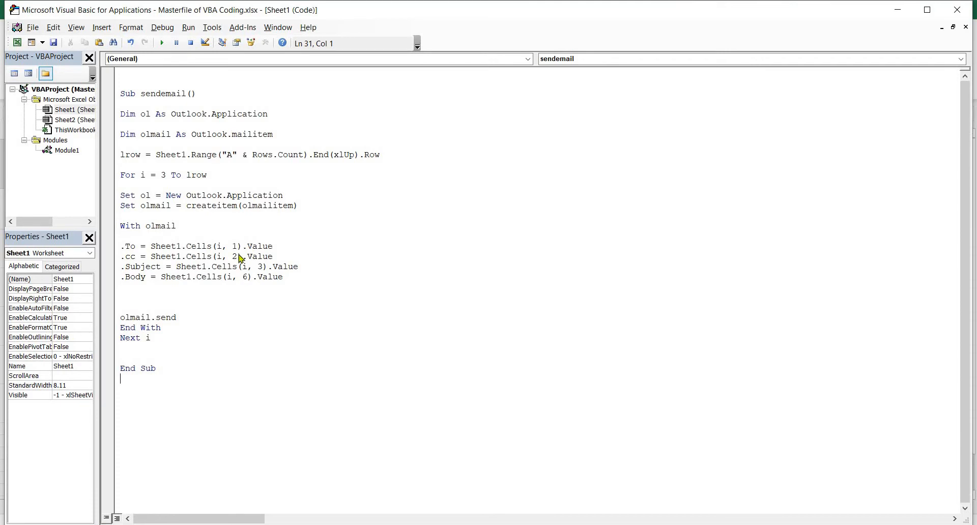
pyautogui.hotkey('alt', 'Tab')
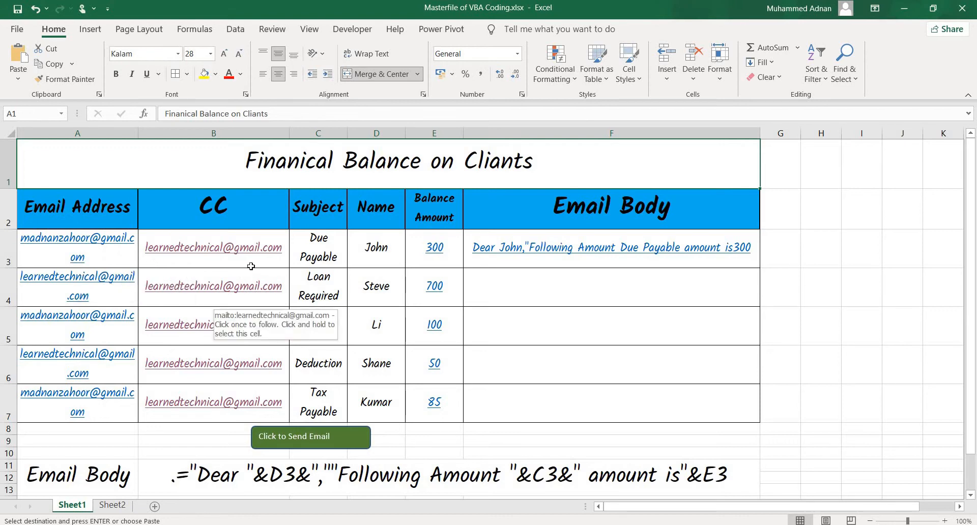
pyautogui.hotkey('alt', 'Tab')
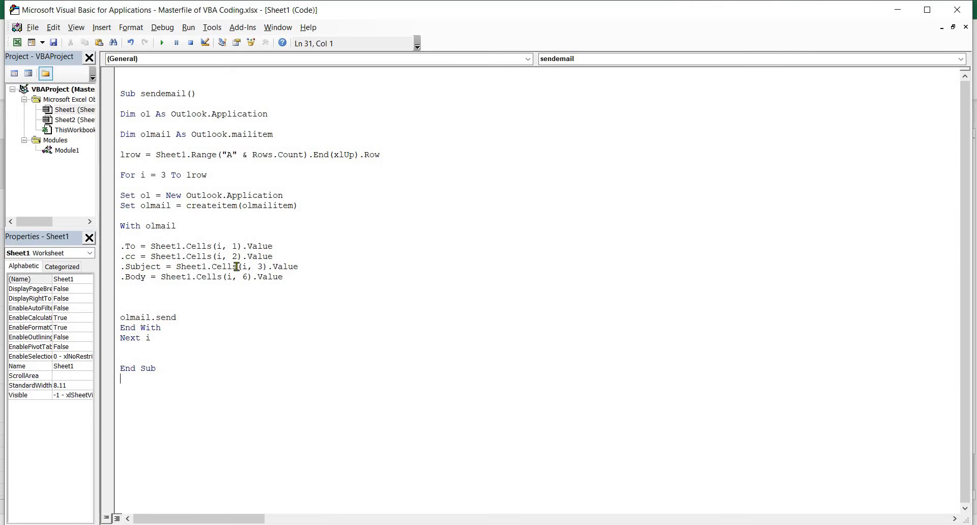
pyautogui.hotkey('alt', 'Tab')
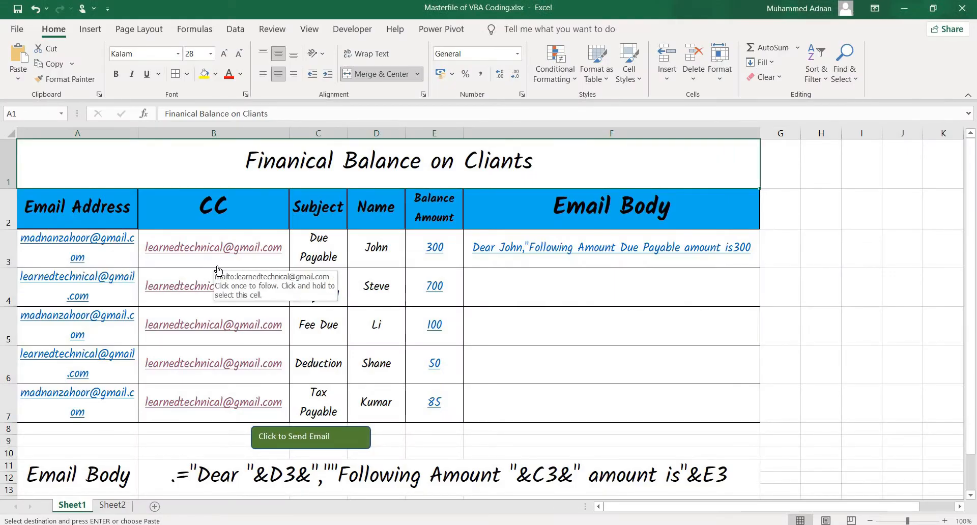
pyautogui.hotkey('alt', 'Tab')
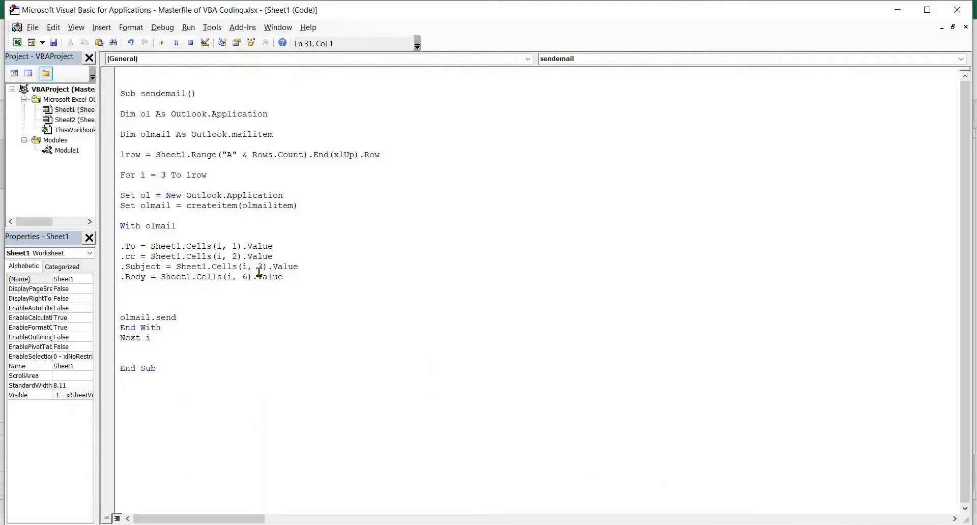
pyautogui.hotkey('alt', 'Tab')
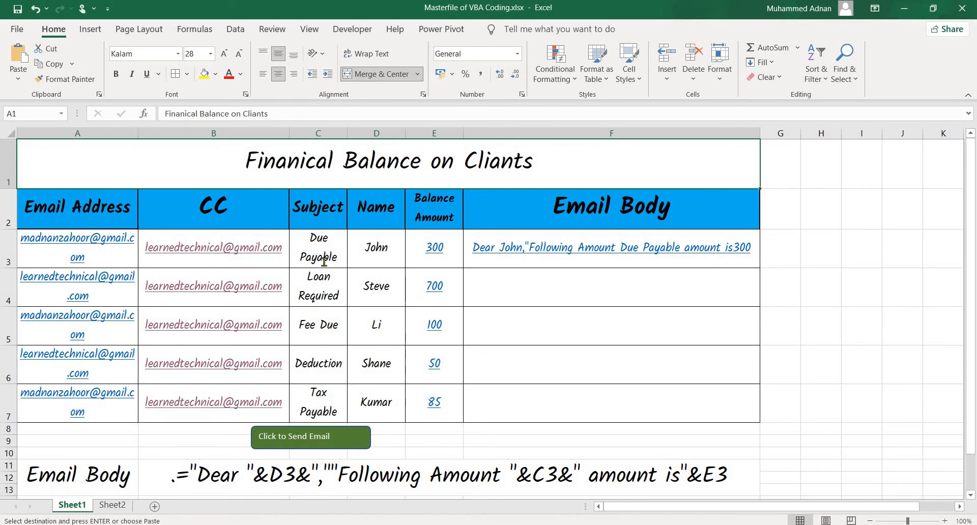
pyautogui.hotkey('alt', 'Tab')
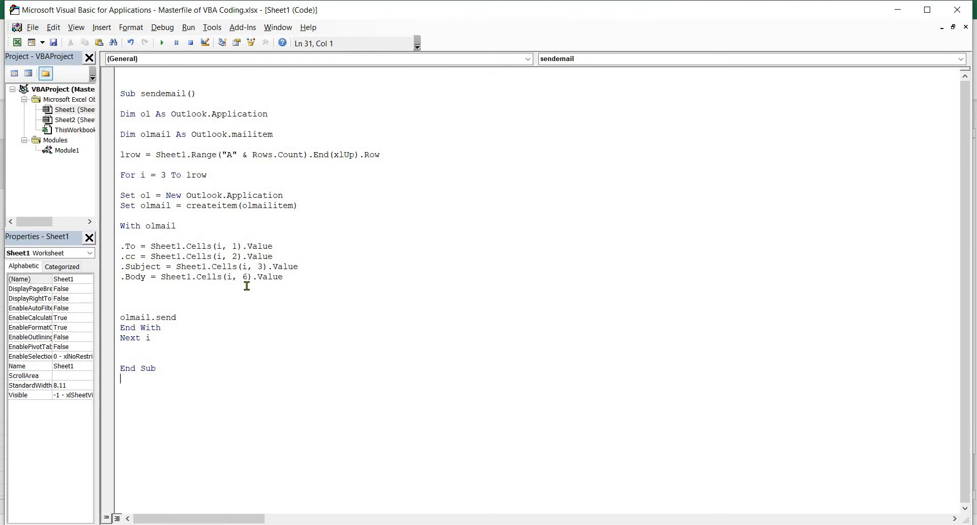
# Fill the Email Body formula from F3 down to F7 for the remaining clients.
pyautogui.hotkey('alt', 'Tab')
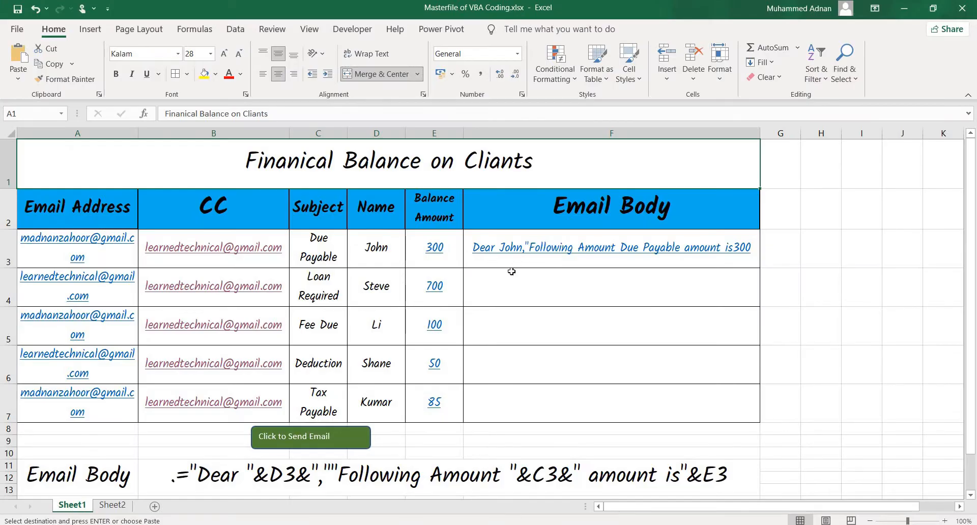
pyautogui.click(516, 264)
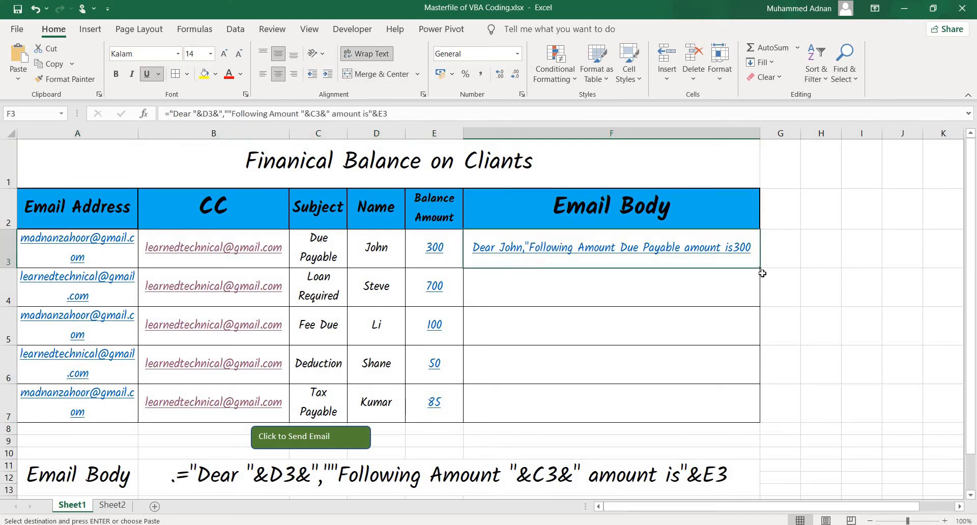
pyautogui.moveTo(763, 269); pyautogui.dragTo(751, 402)
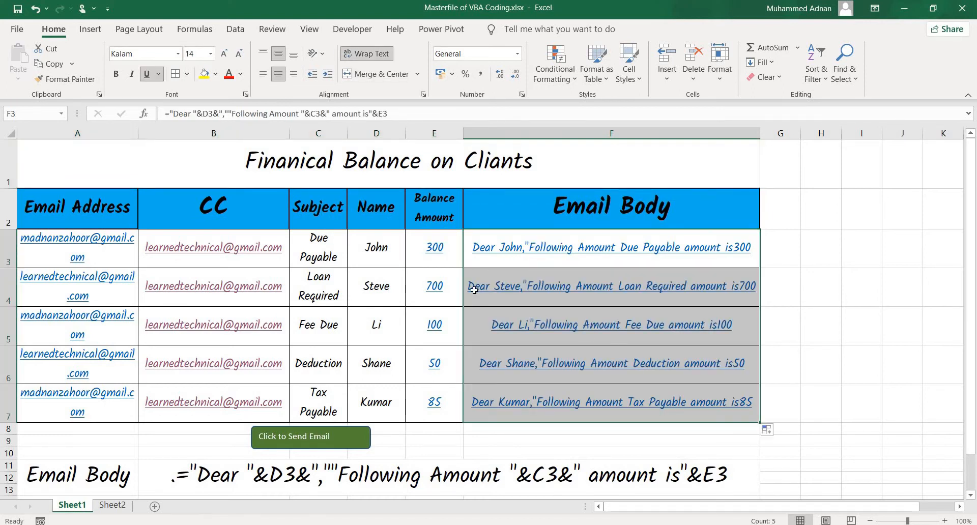
pyautogui.click(498, 290)
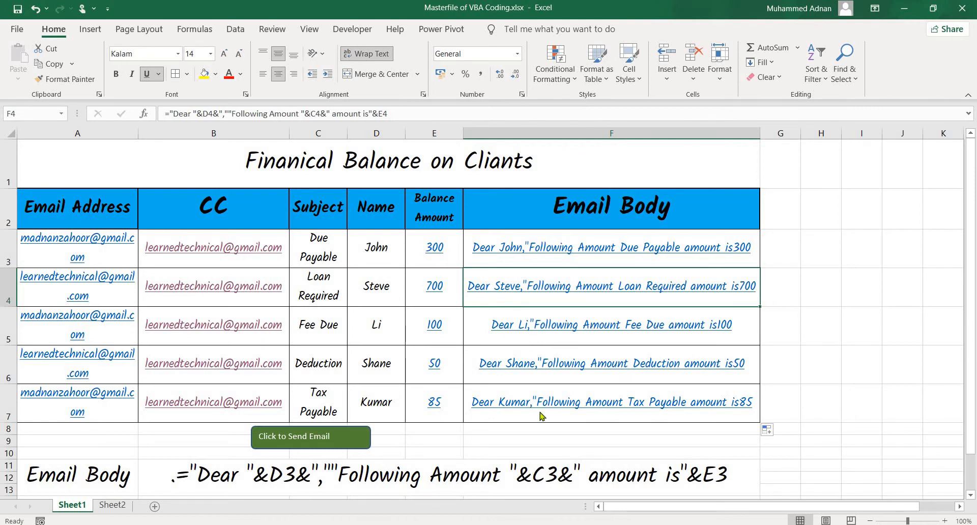
# Draw a rounded rectangle shape below the client table, beside the green Click to Send Email shape.
pyautogui.hotkey('alt', 'Tab')
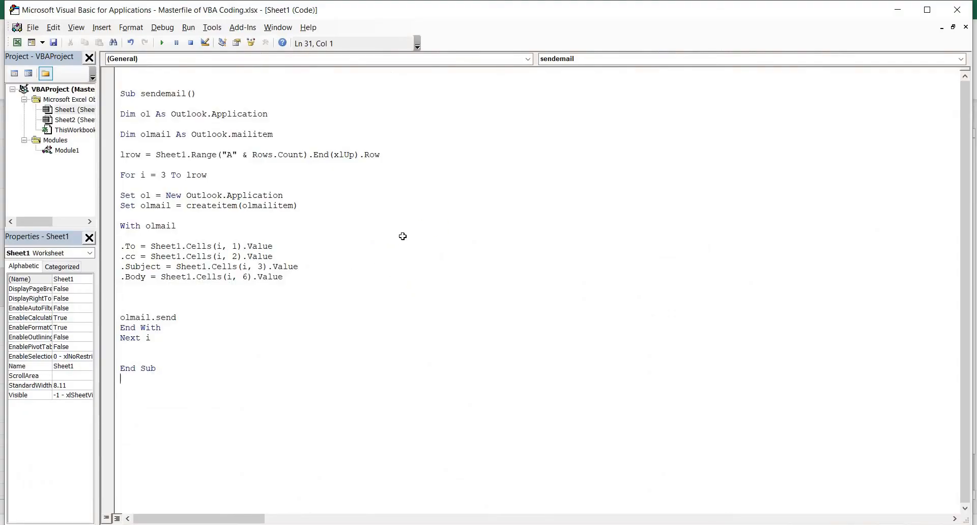
pyautogui.hotkey('alt', 'Tab')
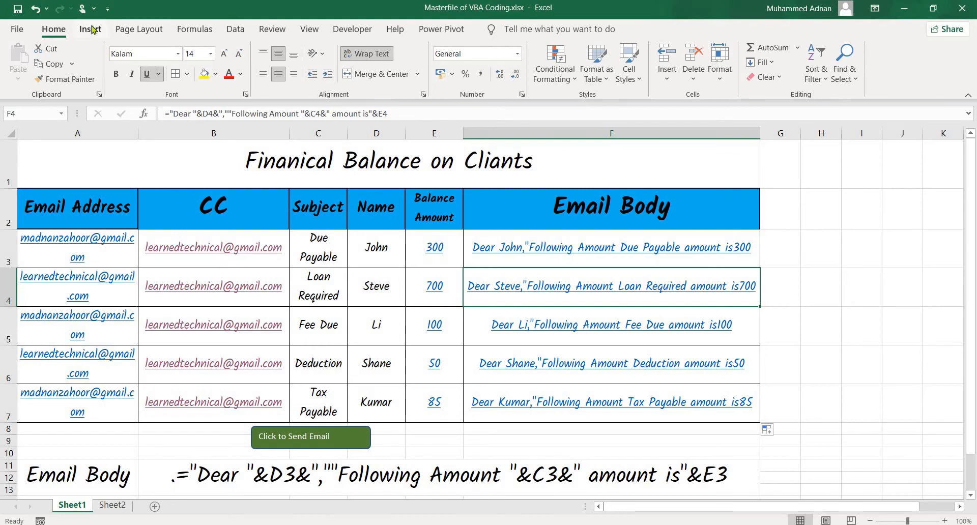
pyautogui.click(90, 29)
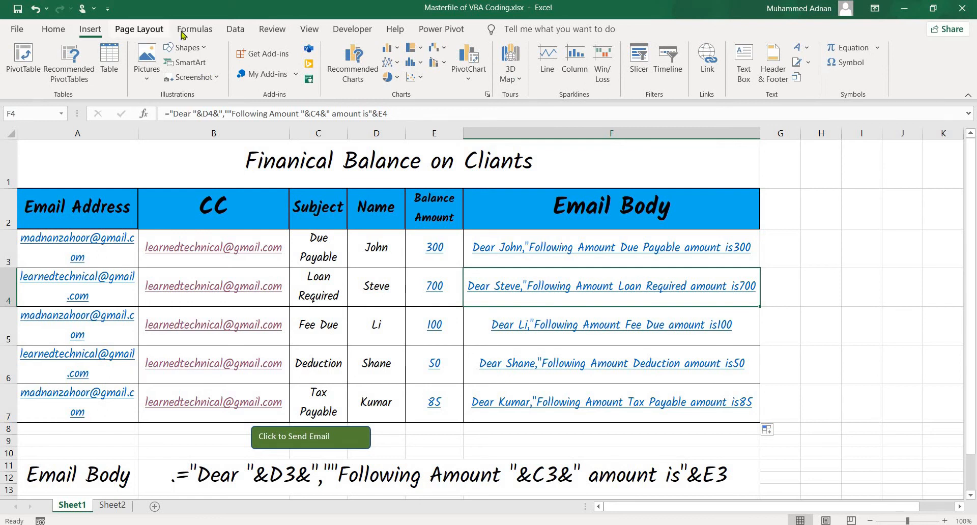
pyautogui.click(140, 29)
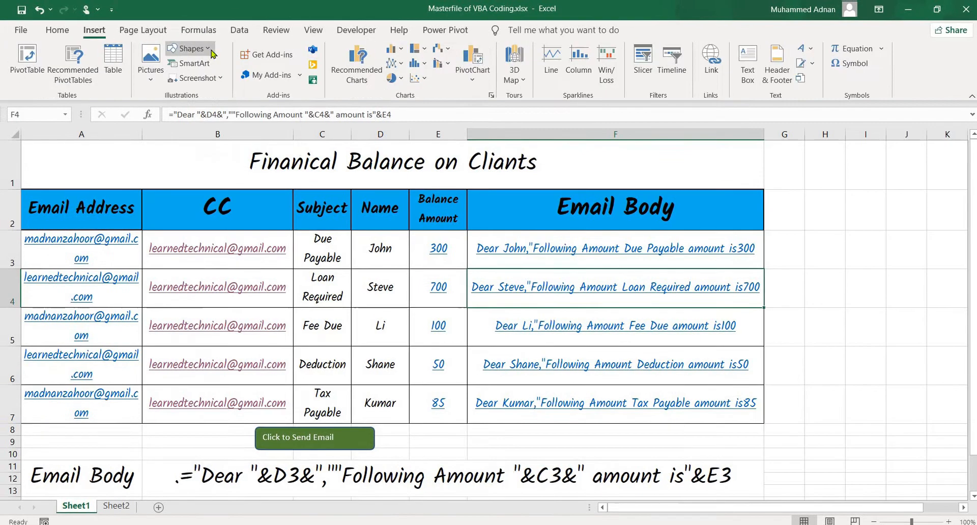
pyautogui.click(211, 51)
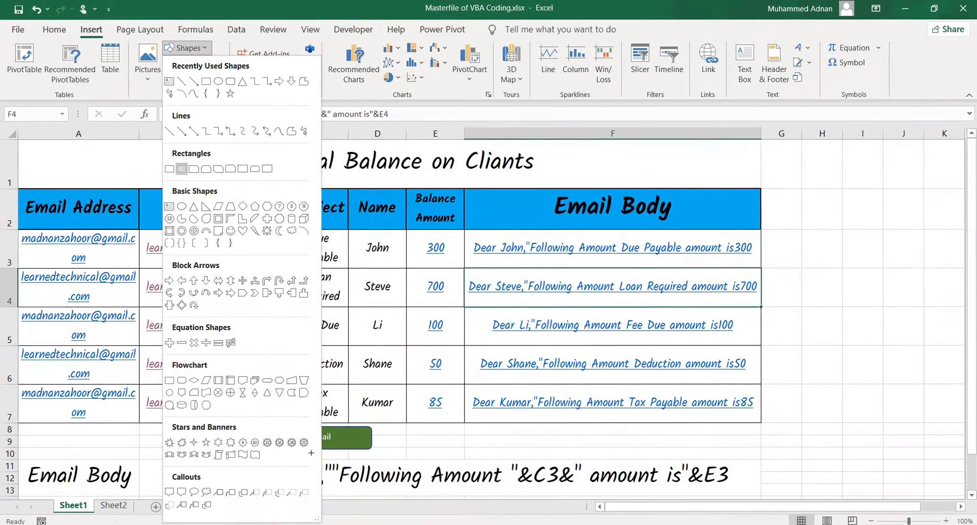
pyautogui.click(182, 169)
pyautogui.moveTo(404, 430)
pyautogui.mouseDown()
pyautogui.moveTo(410, 443)
pyautogui.moveTo(518, 450)
pyautogui.mouseUp()
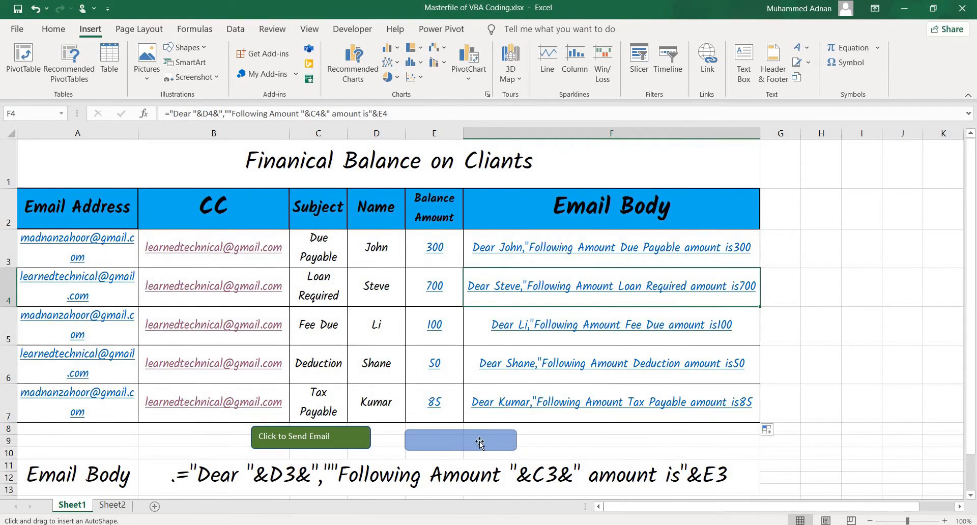
# Label the new blue rounded rectangle "Bulk Email Sender".
pyautogui.rightClick(474, 442)
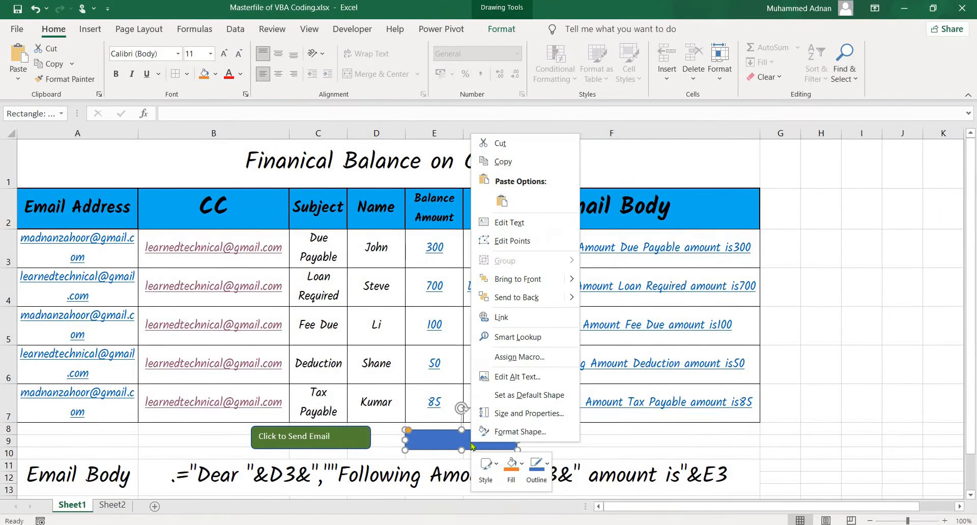
pyautogui.click(535, 223)
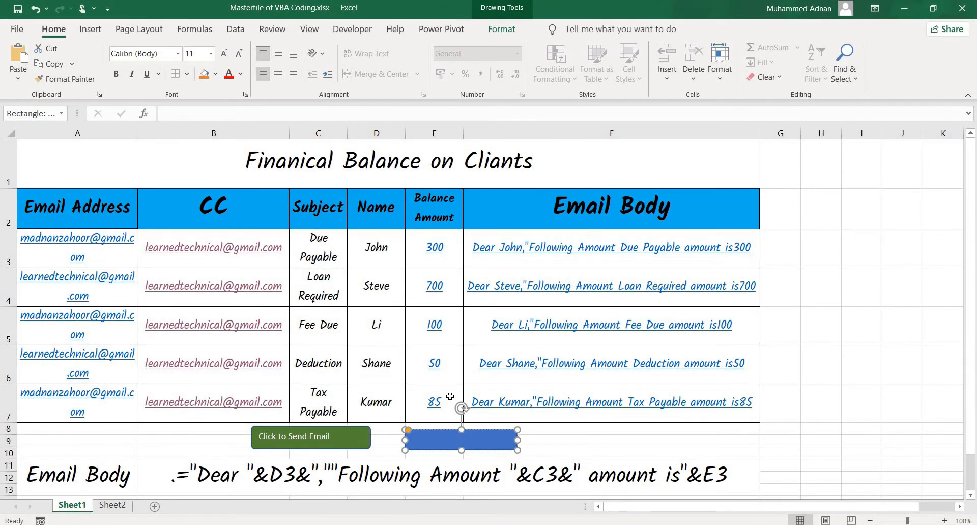
pyautogui.write('Bulk Email Sender')
pyautogui.click(545, 440)
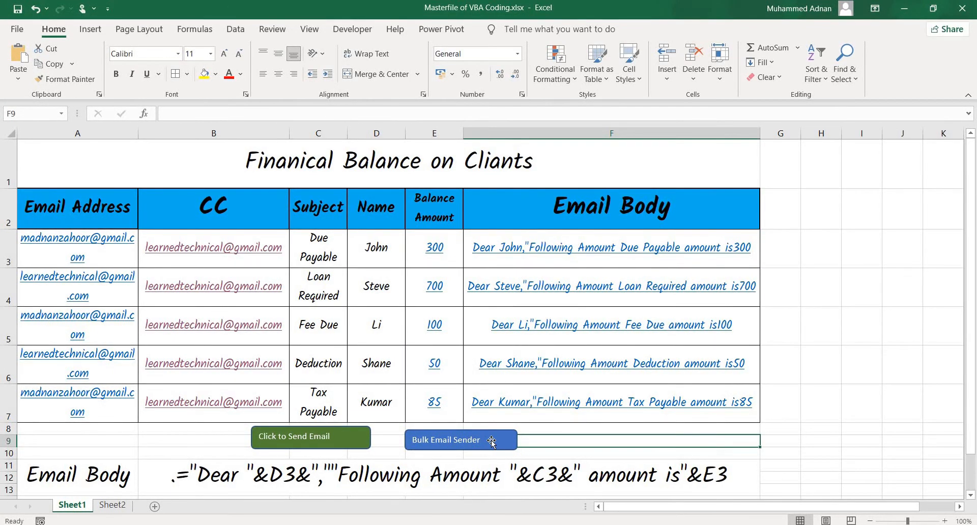
# Assign the Sheet1.sendemail macro to the Bulk Email Sender shape and run it to send the client emails.
pyautogui.rightClick(492, 443)
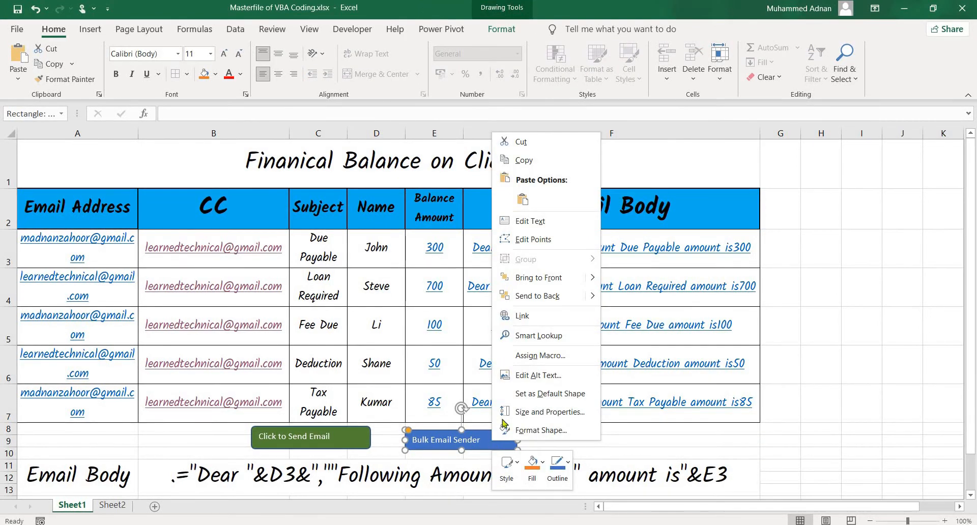
pyautogui.click(531, 361)
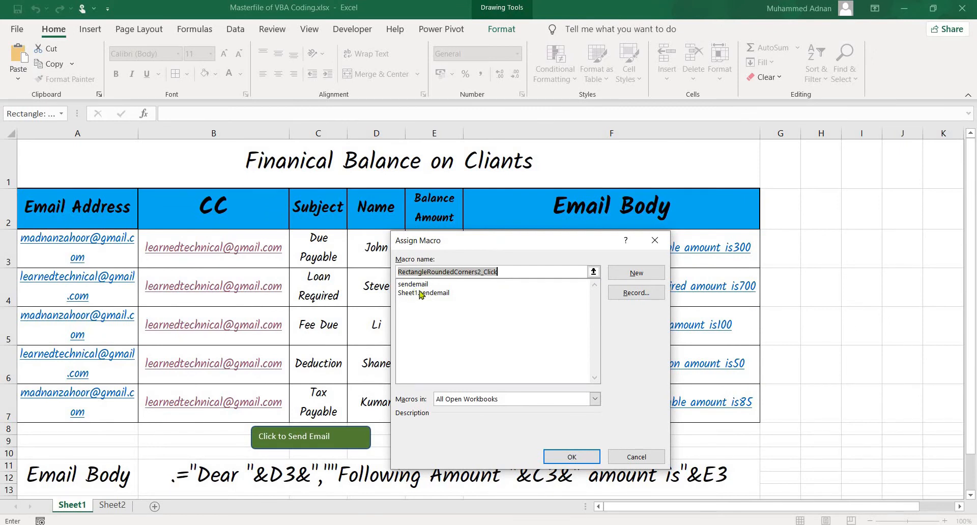
pyautogui.click(421, 293)
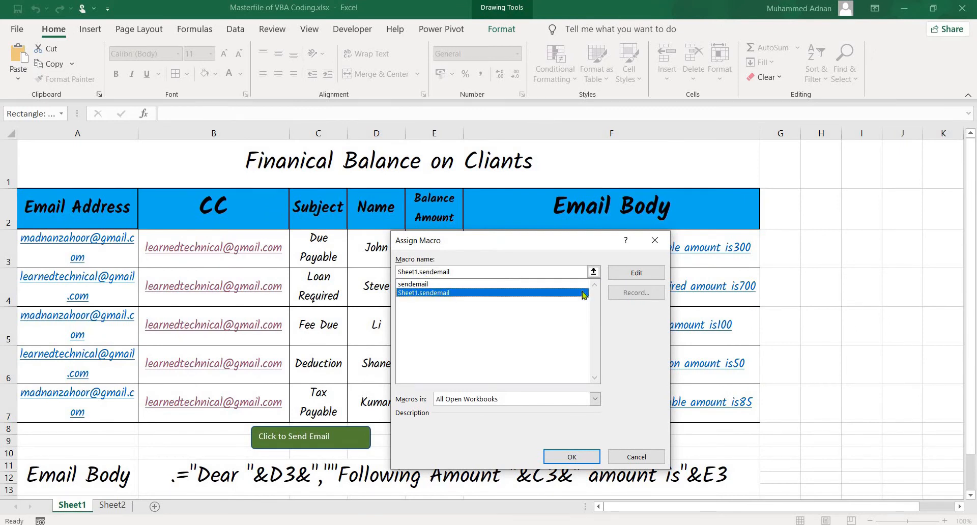
pyautogui.click(572, 456)
pyautogui.click(509, 444)
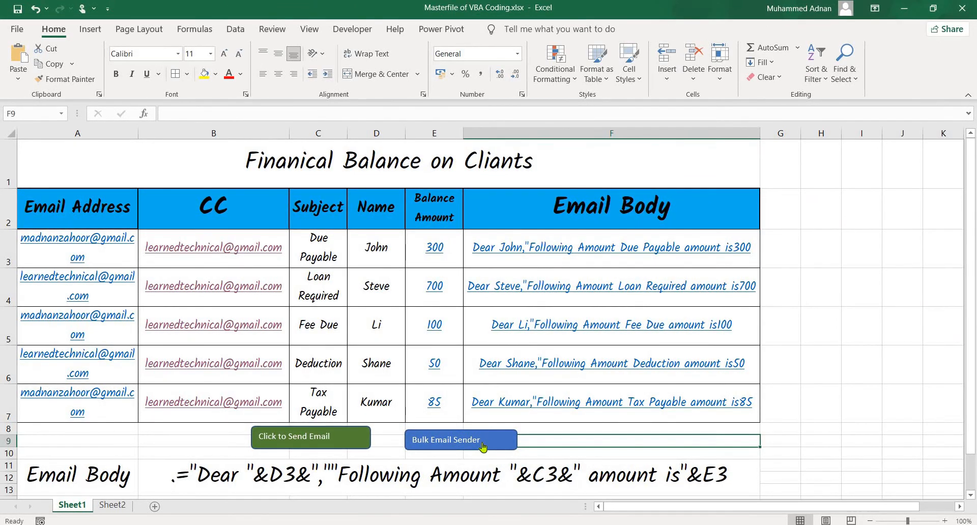
pyautogui.click(482, 446)
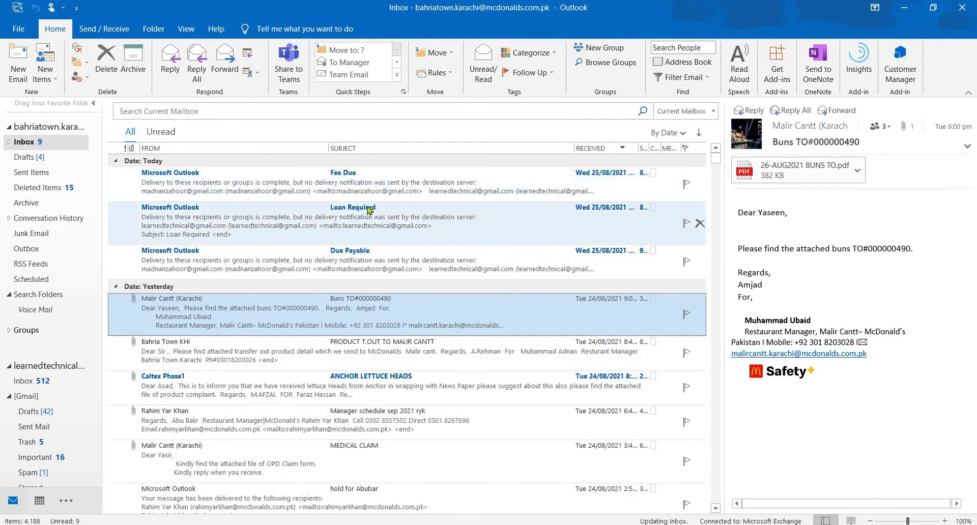
# Check the inboxes of the two recipient Gmail accounts in Outlook for the emails sent by the macro.
pyautogui.click(43, 381)
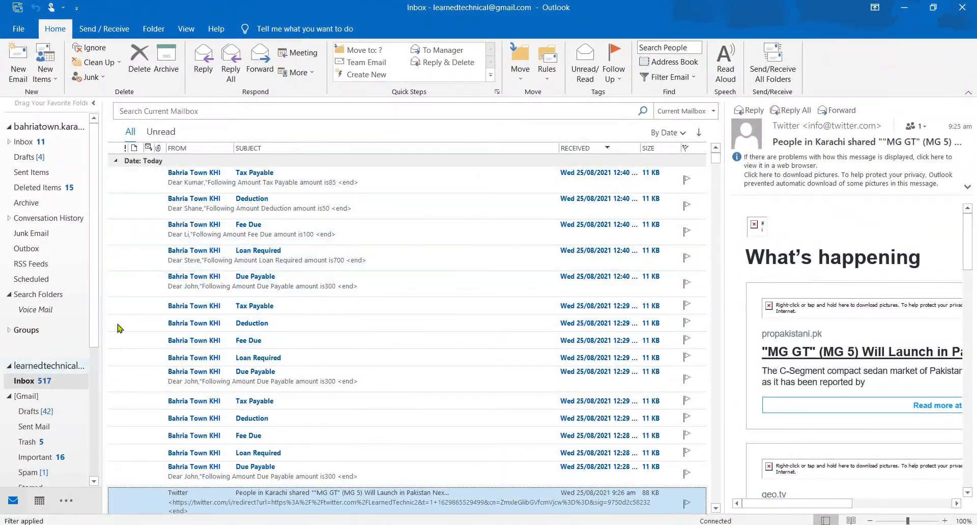
pyautogui.scroll(-4, 96, 308)
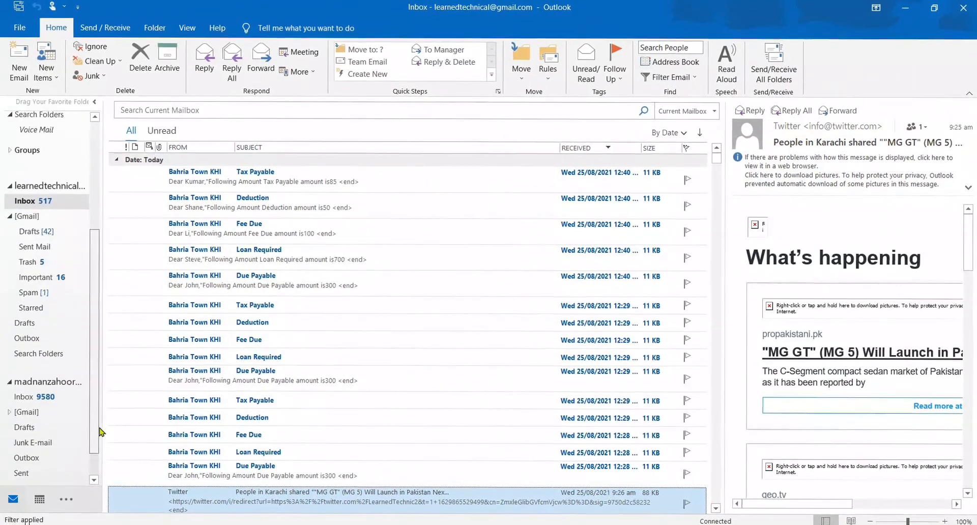
pyautogui.click(60, 381)
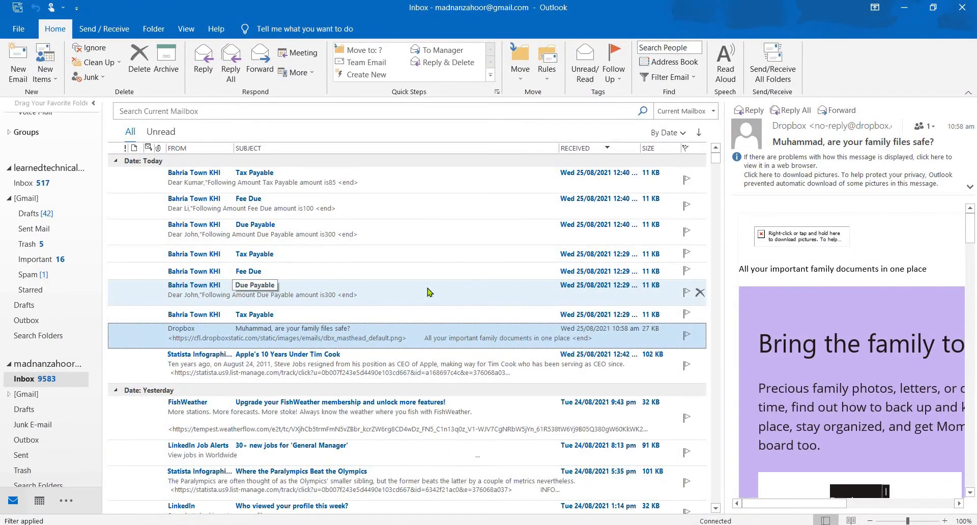
# Open the newest Tax Payable email and compare its recipients, subject and body with row 7 of the Excel client table.
pyautogui.doubleClick(271, 184)
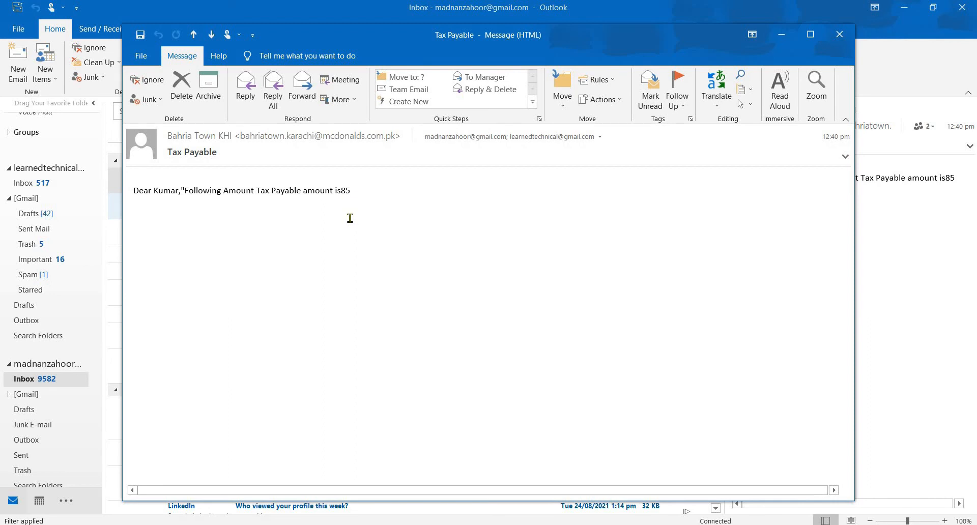
pyautogui.hotkey('alt', 'Tab')
pyautogui.hotkey('alt', 'Tab')
pyautogui.hotkey('alt', 'Tab')
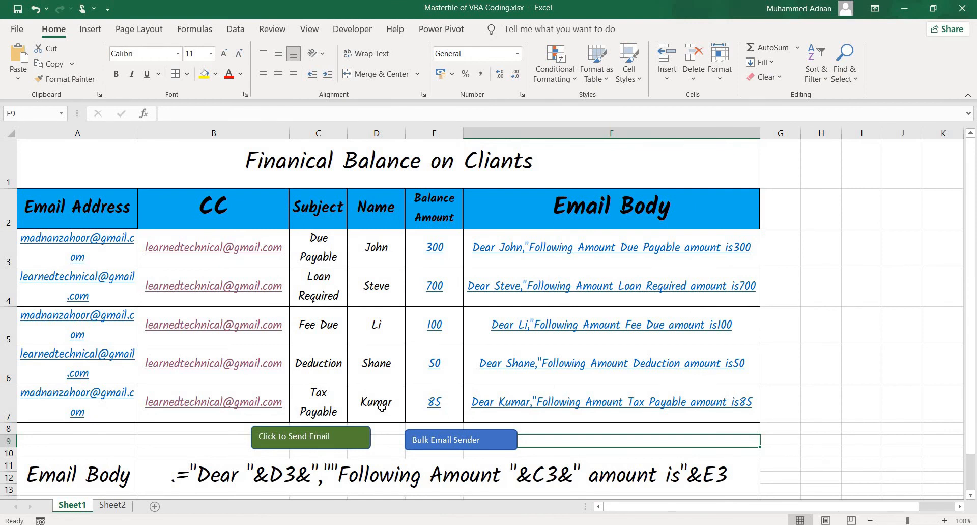
pyautogui.hotkey('alt', 'Tab')
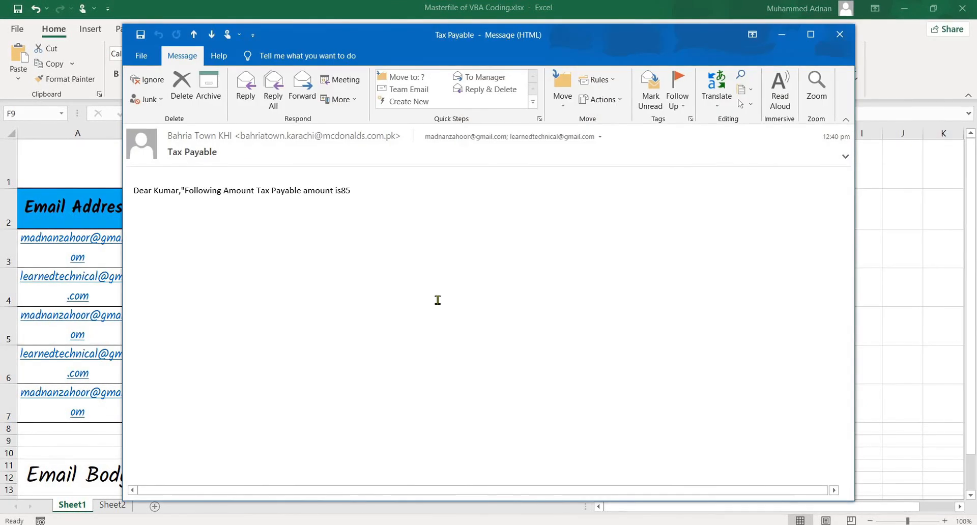